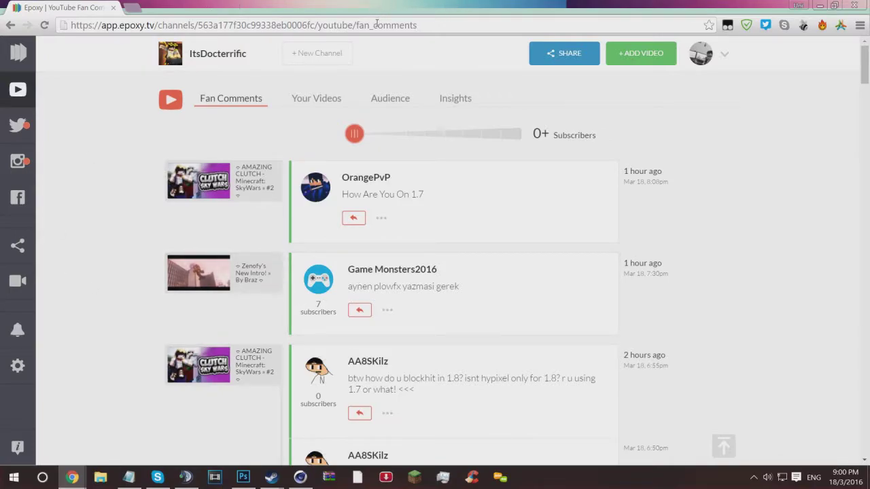
- Go to the LabyMod website and review its Features section, including the 1.7 animations in Minecraft 1.8
{"action": "left_click", "coordinate": [388, 25]}
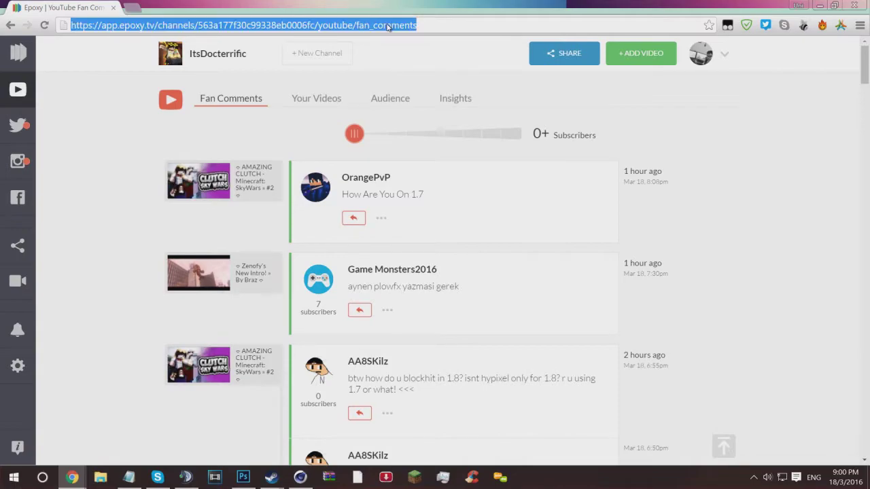
{"action": "type", "text": "Labymod"}
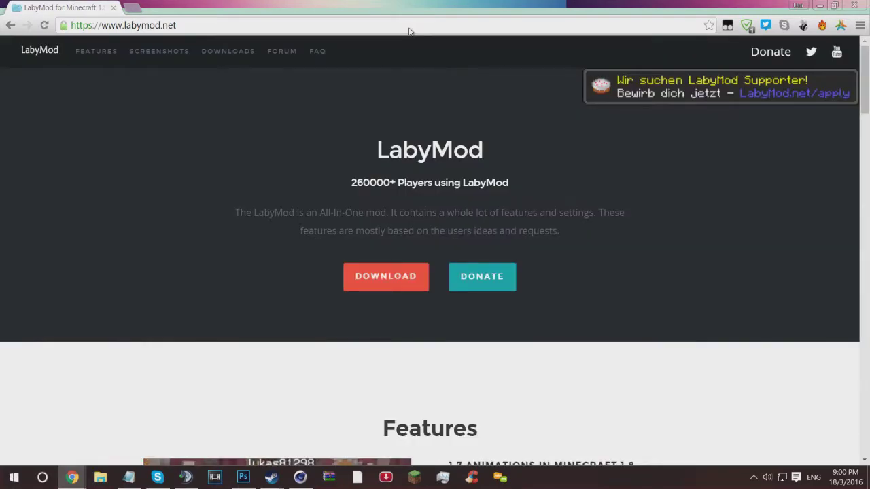
{"action": "scroll", "coordinate": [439, 192], "scroll_direction": "down", "scroll_amount": 3}
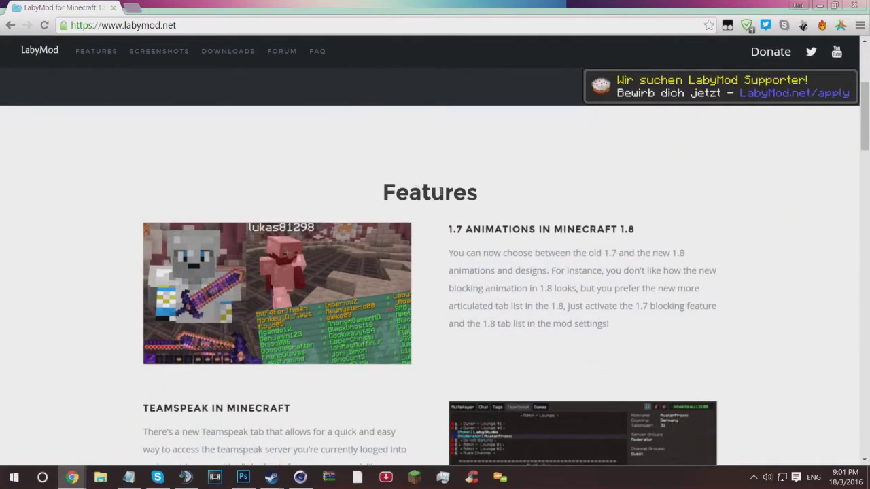
{"action": "scroll", "coordinate": [442, 224], "scroll_direction": "down", "scroll_amount": 4}
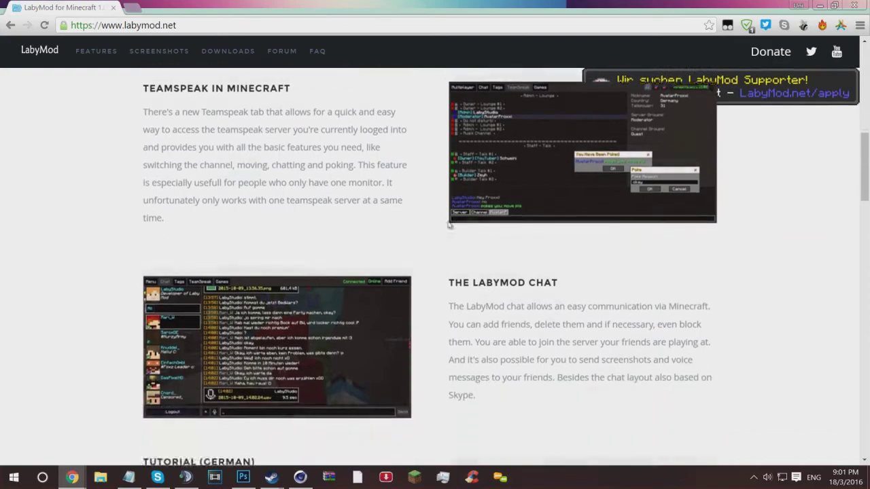
{"action": "scroll", "coordinate": [431, 237], "scroll_direction": "down", "scroll_amount": 3}
{"action": "scroll", "coordinate": [431, 237], "scroll_direction": "up", "scroll_amount": 8}
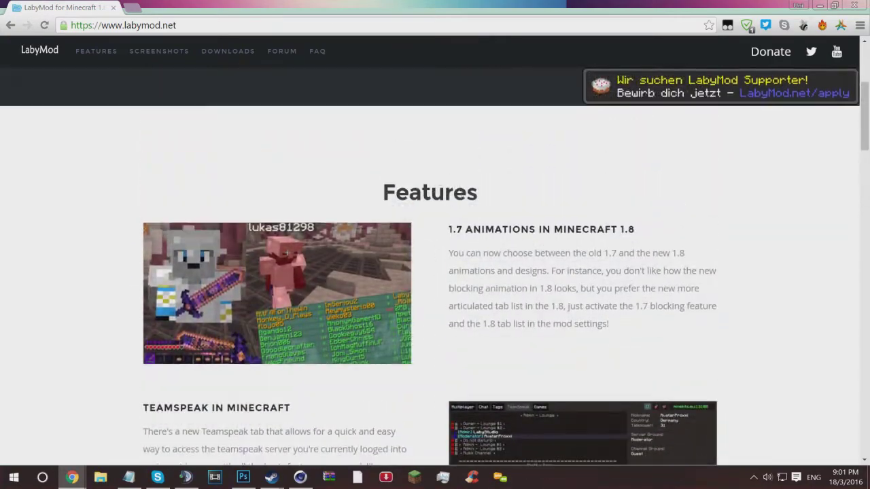
{"action": "left_click_drag", "start_coordinate": [446, 232], "coordinate": [673, 236]}
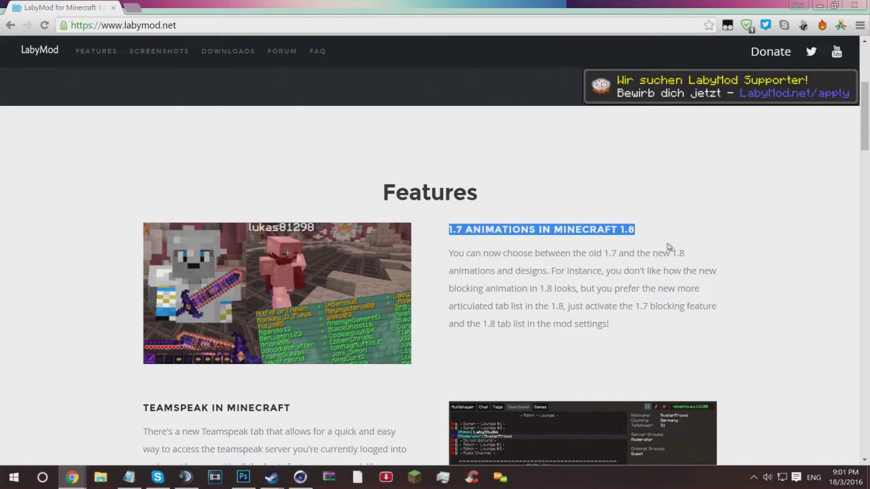
{"action": "left_click", "coordinate": [346, 194]}
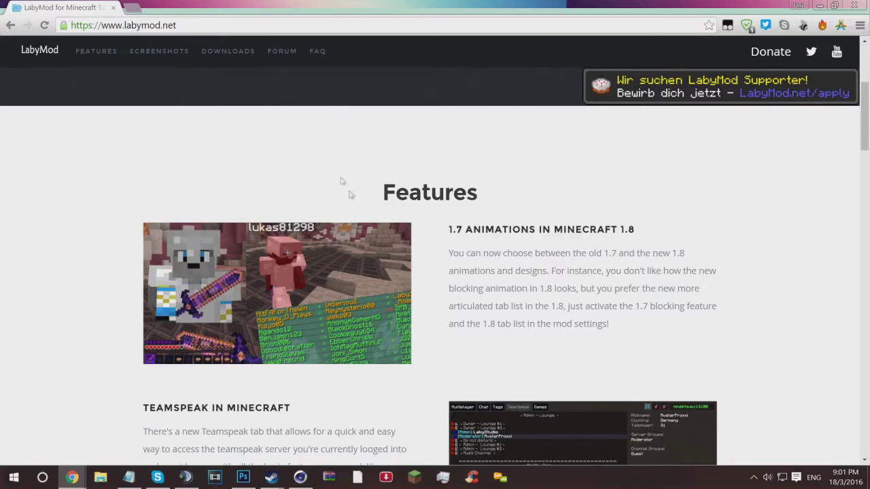
{"action": "scroll", "coordinate": [259, 123], "scroll_direction": "up", "scroll_amount": 4}
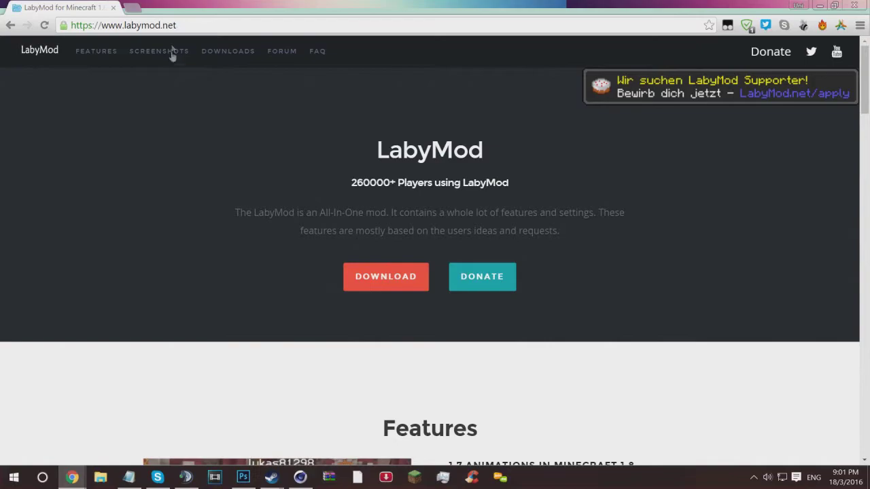
- Download the LabyMod v2.7.7 installer for Minecraft 1.8.8 from the site's downloads page
{"action": "left_click", "coordinate": [387, 275]}
{"action": "left_click_drag", "start_coordinate": [405, 180], "coordinate": [308, 180]}
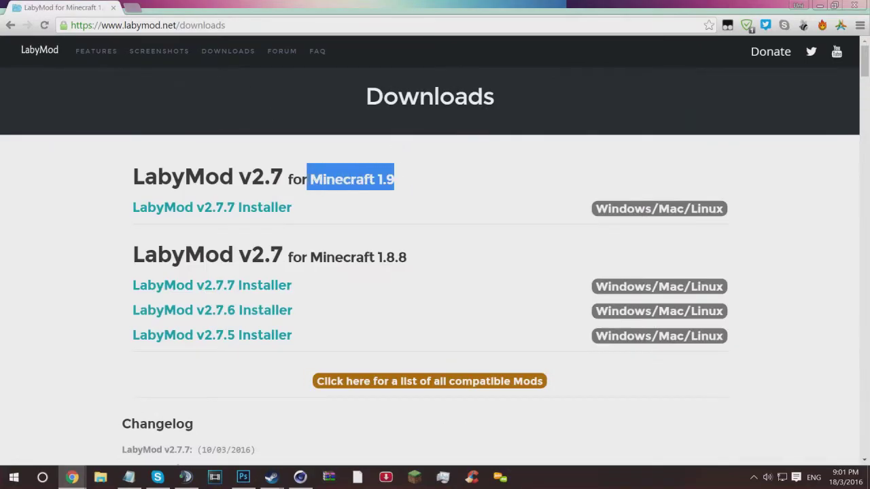
{"action": "left_click", "coordinate": [308, 178]}
{"action": "left_click_drag", "start_coordinate": [405, 180], "coordinate": [307, 179]}
{"action": "left_click", "coordinate": [307, 180]}
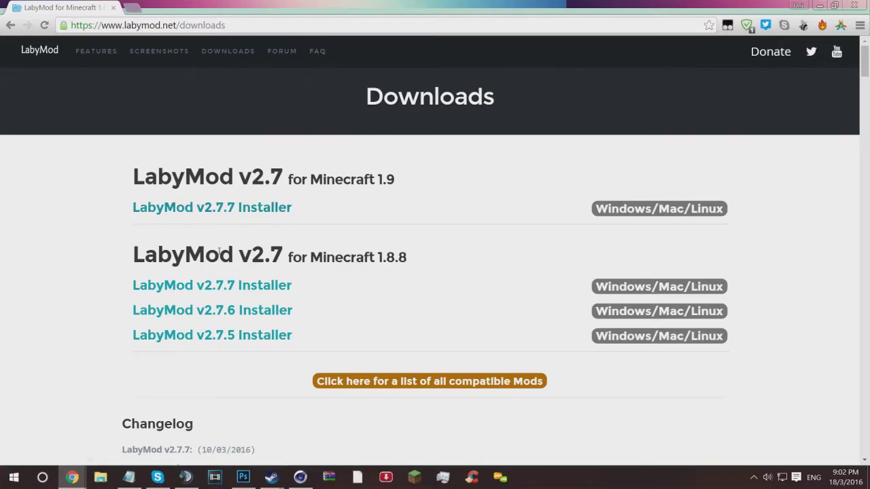
{"action": "left_click", "coordinate": [216, 293]}
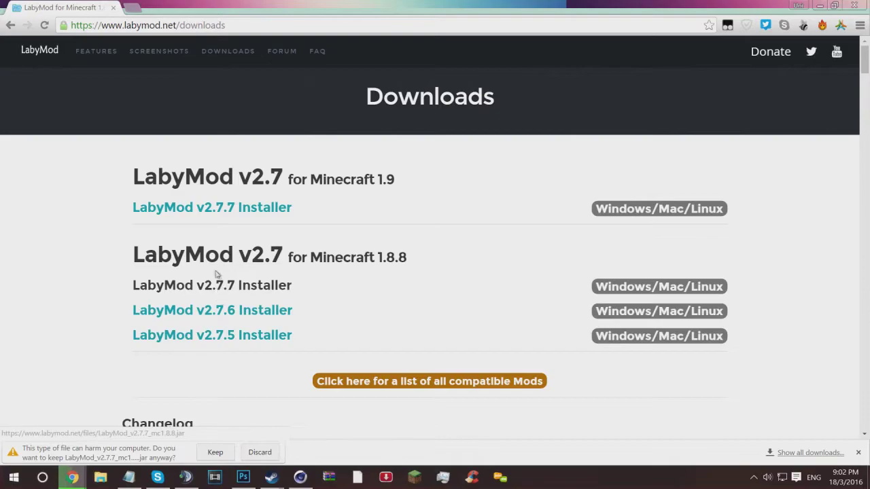
- Open hypixel.net in a new tab and go to the signed-in account's profile page
{"action": "key", "text": "ctrl+t"}
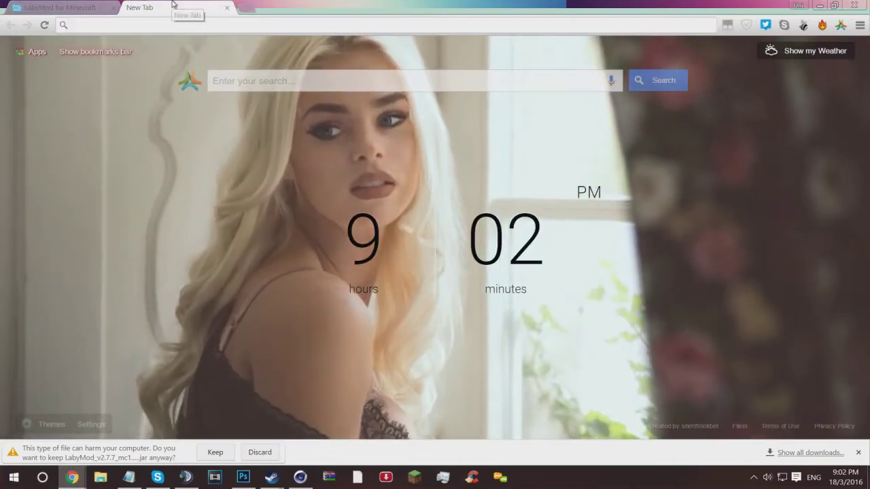
{"action": "type", "text": "Hypixel.net"}
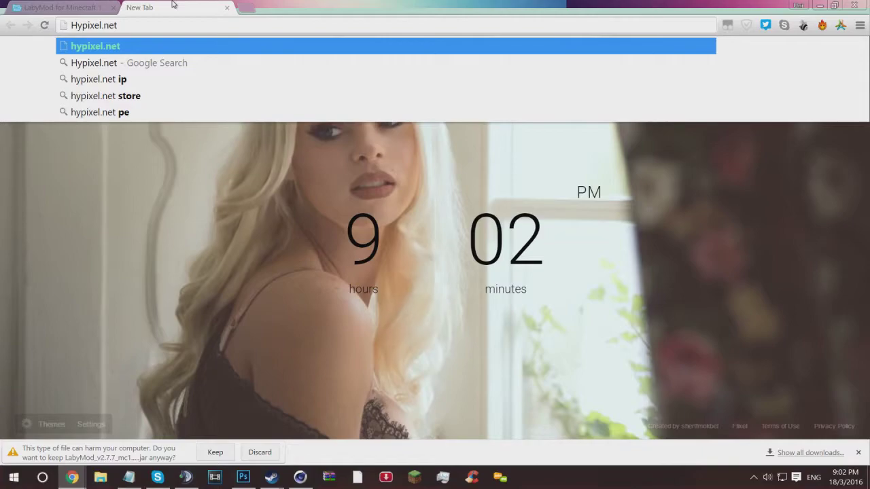
{"action": "key", "text": "Return"}
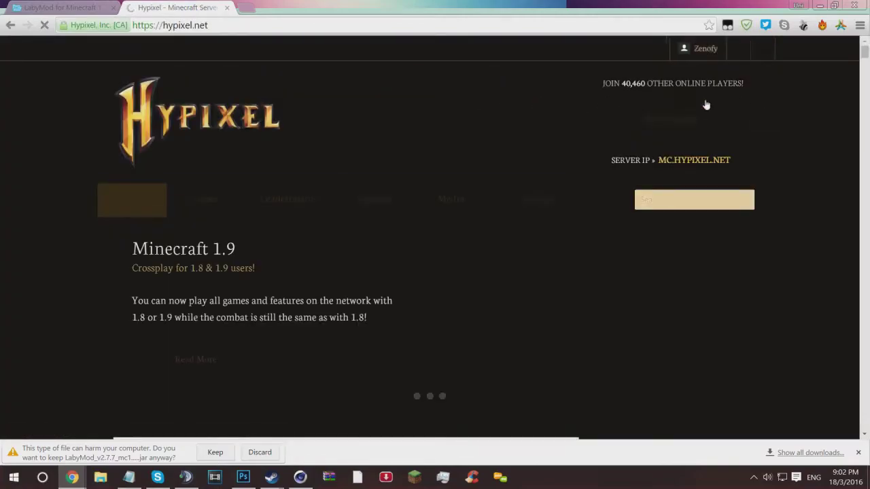
{"action": "left_click", "coordinate": [734, 47]}
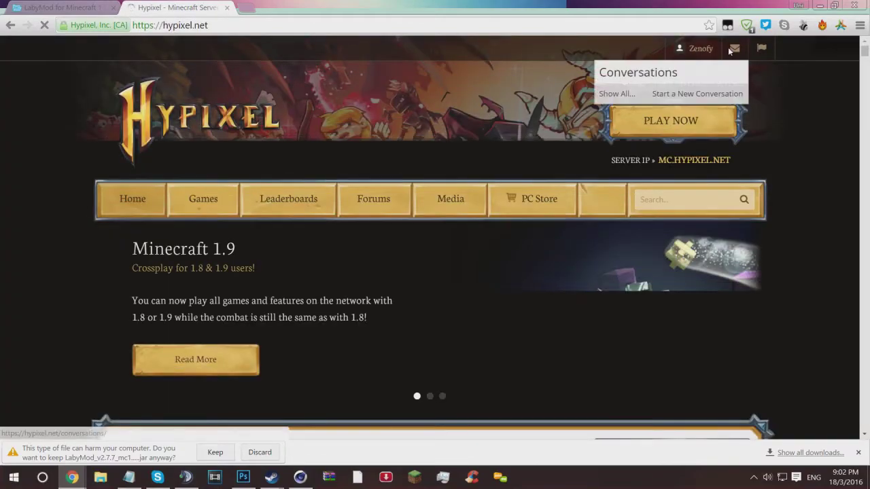
{"action": "left_click", "coordinate": [701, 48]}
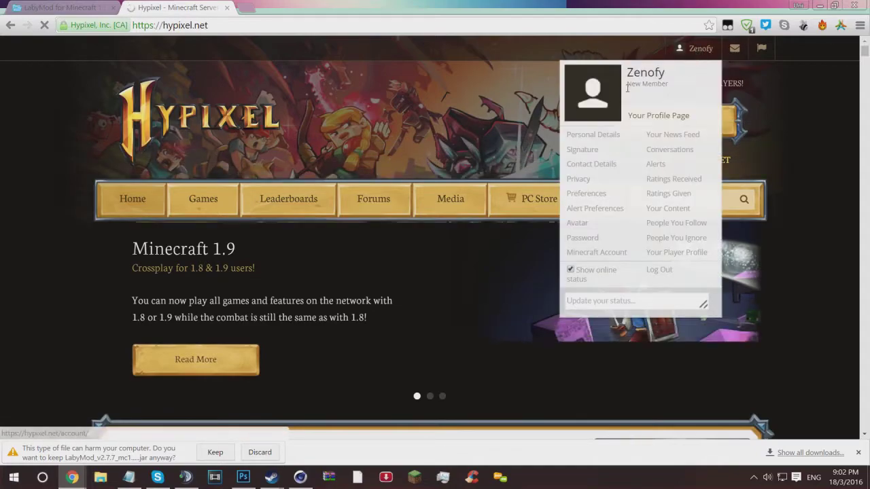
{"action": "left_click", "coordinate": [651, 125]}
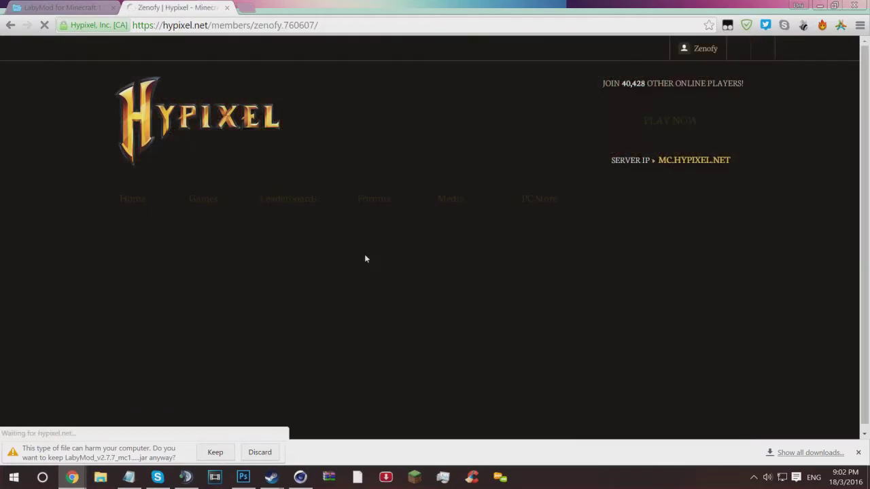
- Open the "LabyMod - Allowed or not?" thread from the profile's postings
{"action": "scroll", "coordinate": [312, 259], "scroll_direction": "down", "scroll_amount": 2}
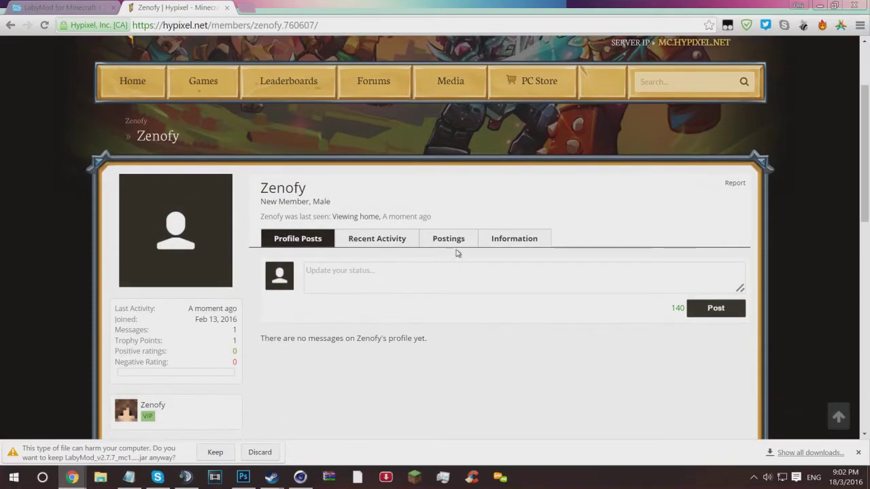
{"action": "left_click", "coordinate": [454, 248]}
{"action": "scroll", "coordinate": [300, 265], "scroll_direction": "down", "scroll_amount": 1}
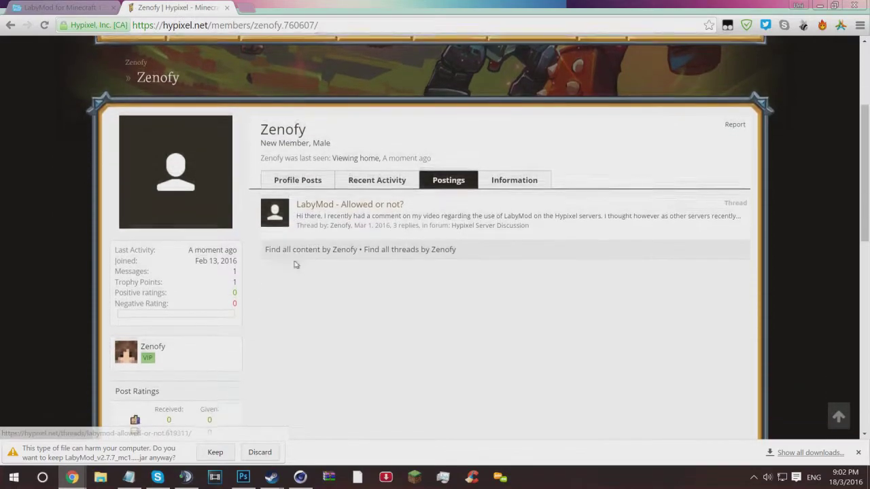
{"action": "left_click", "coordinate": [279, 219]}
{"action": "left_click", "coordinate": [376, 118]}
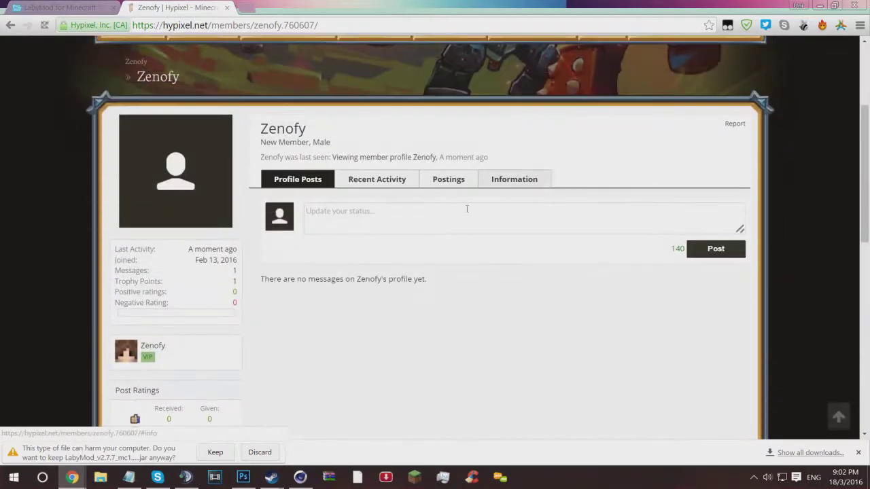
{"action": "left_click", "coordinate": [447, 179]}
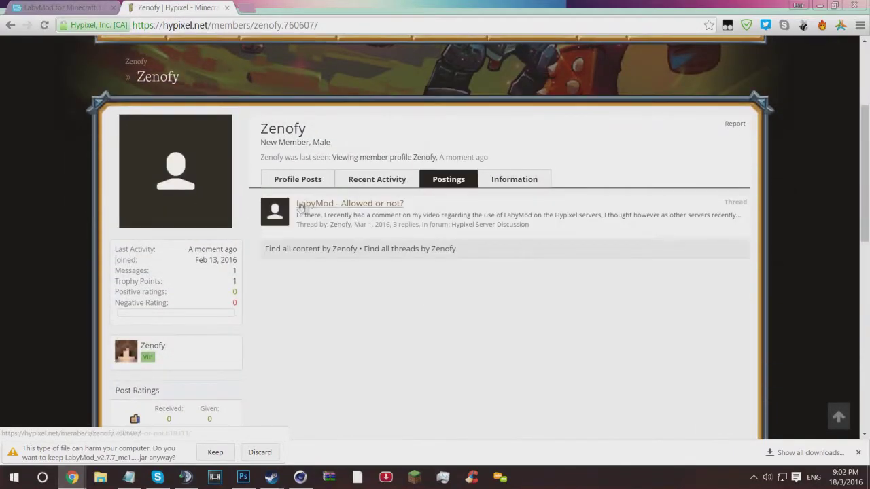
{"action": "left_click", "coordinate": [327, 207]}
- Read the thread's replies, examining the Helper's paragraph about using mods that are not on the allowed list
{"action": "scroll", "coordinate": [466, 219], "scroll_direction": "down", "scroll_amount": 4}
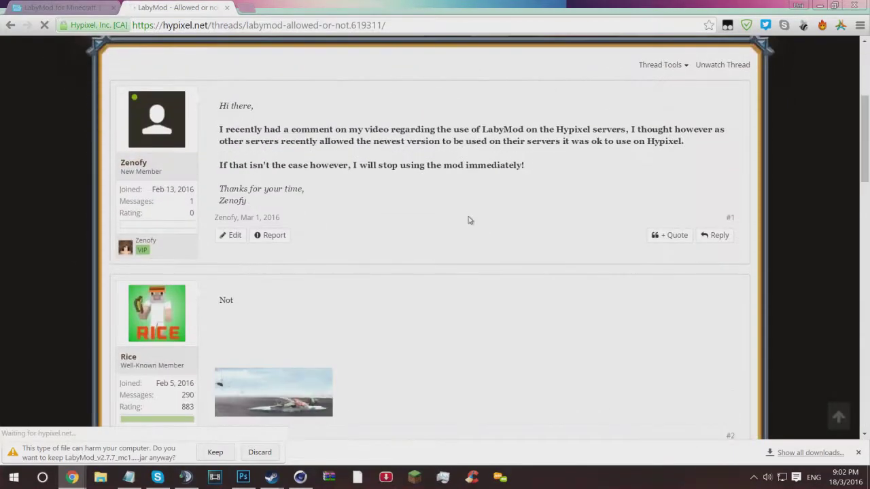
{"action": "scroll", "coordinate": [468, 220], "scroll_direction": "down", "scroll_amount": 1}
{"action": "scroll", "coordinate": [455, 237], "scroll_direction": "down", "scroll_amount": 2}
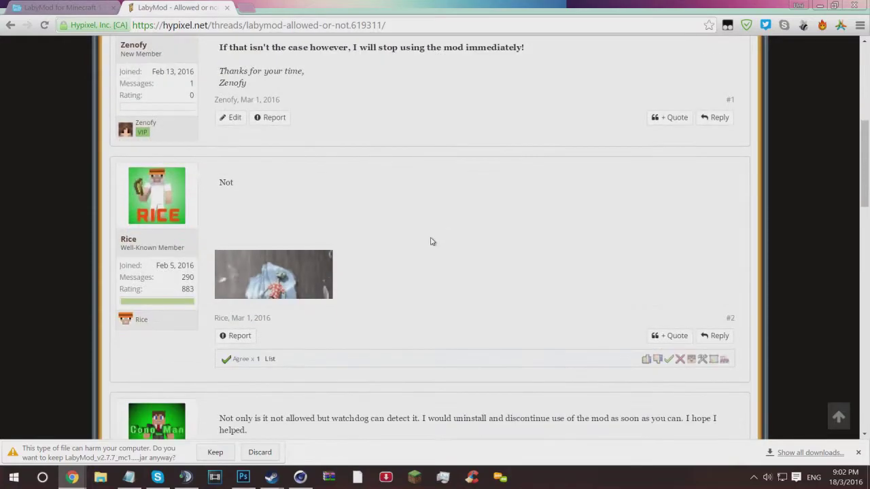
{"action": "scroll", "coordinate": [427, 238], "scroll_direction": "down", "scroll_amount": 1}
{"action": "scroll", "coordinate": [428, 238], "scroll_direction": "down", "scroll_amount": 1}
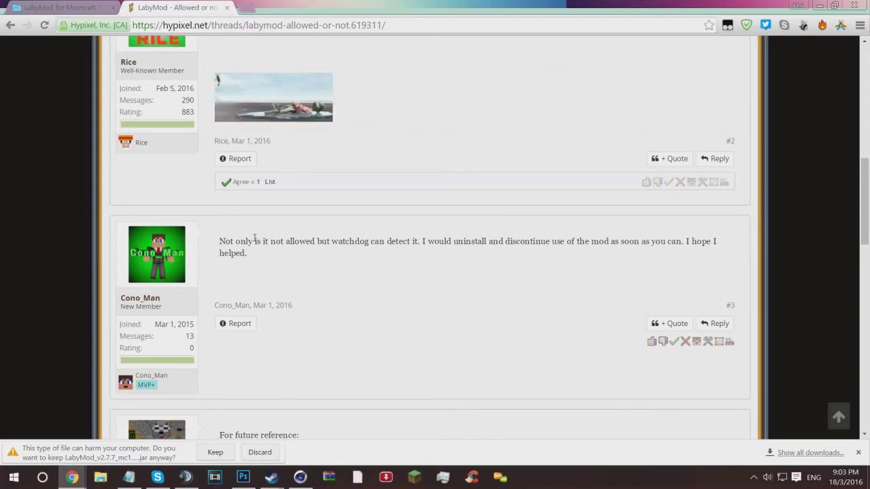
{"action": "scroll", "coordinate": [255, 238], "scroll_direction": "down", "scroll_amount": 1}
{"action": "scroll", "coordinate": [255, 237], "scroll_direction": "down", "scroll_amount": 5}
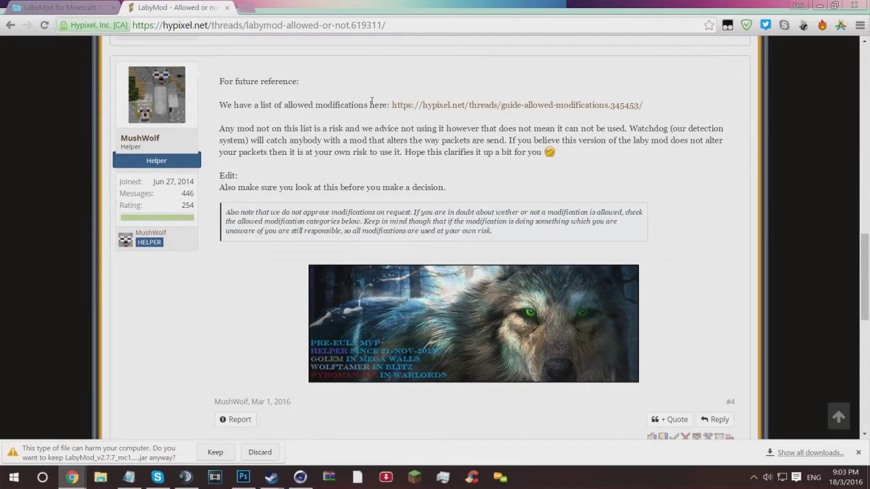
{"action": "left_click_drag", "start_coordinate": [371, 117], "coordinate": [570, 160]}
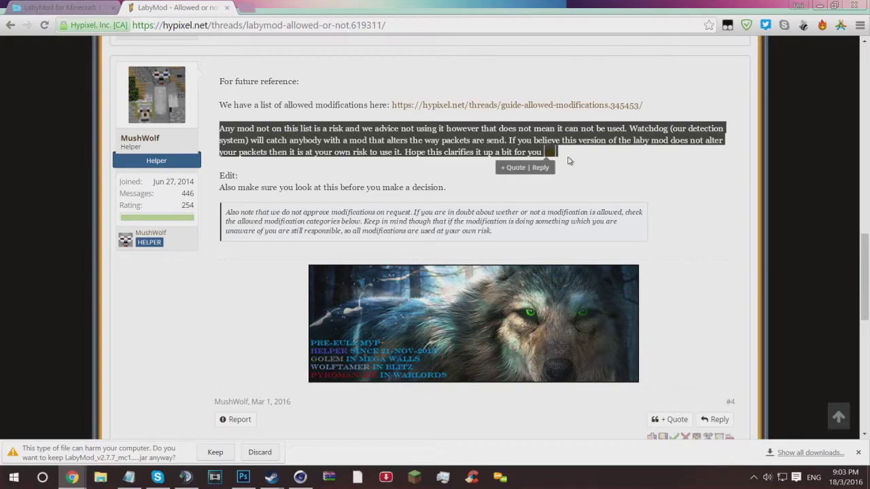
{"action": "left_click", "coordinate": [568, 160]}
- Return to the LabyMod downloads page, keep the flagged v2.7.7 jar file and launch the installer
{"action": "left_click", "coordinate": [85, 7]}
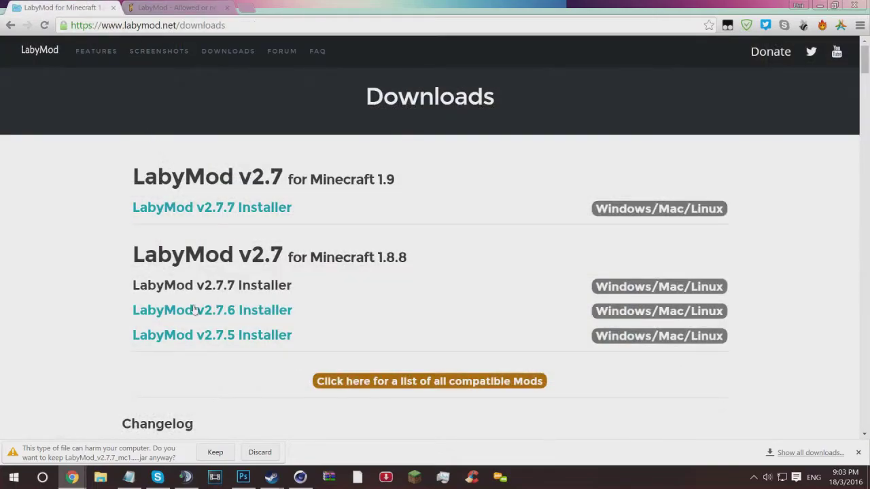
{"action": "left_click", "coordinate": [234, 336]}
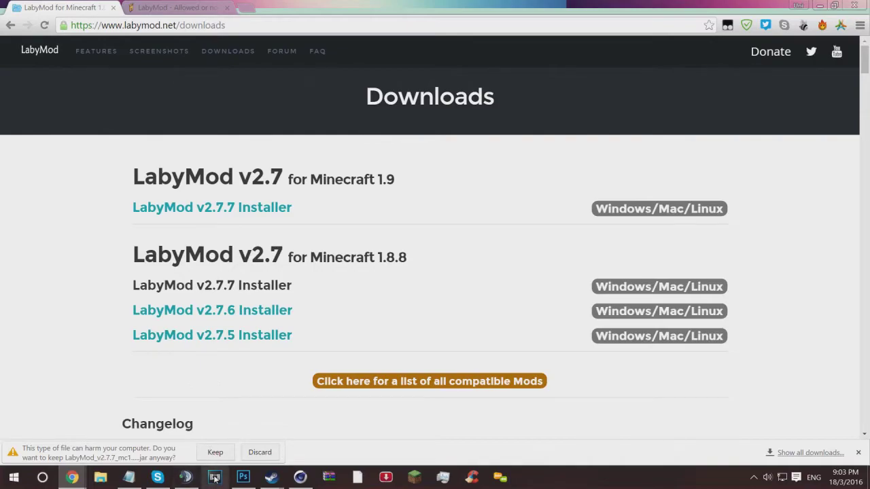
{"action": "left_click", "coordinate": [215, 453]}
{"action": "left_click", "coordinate": [78, 455]}
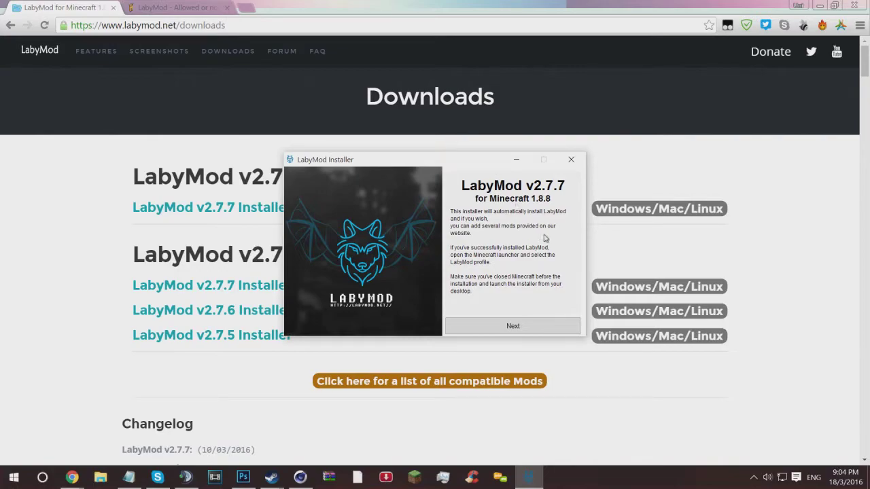
- Add Damage Indicator, DirectionHUD and ItemPhysics to the preselected Optifine mod and proceed to the install list
{"action": "left_click", "coordinate": [515, 327]}
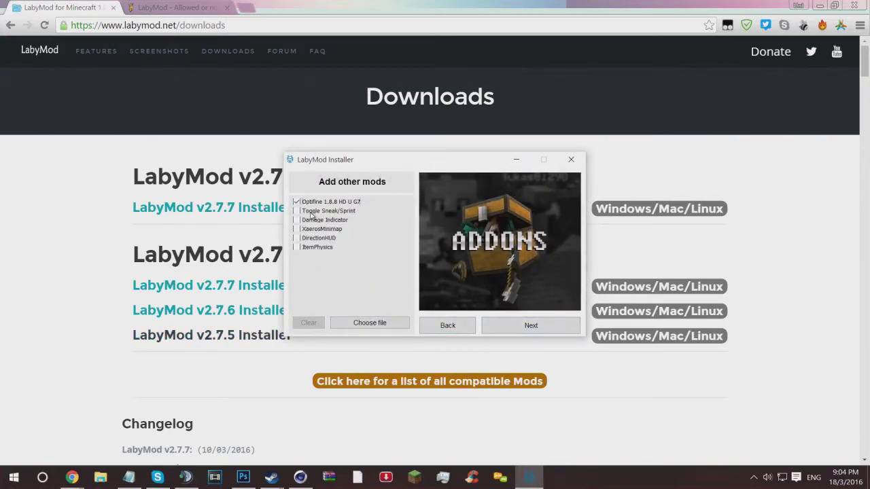
{"action": "left_click", "coordinate": [303, 248]}
{"action": "left_click", "coordinate": [308, 238]}
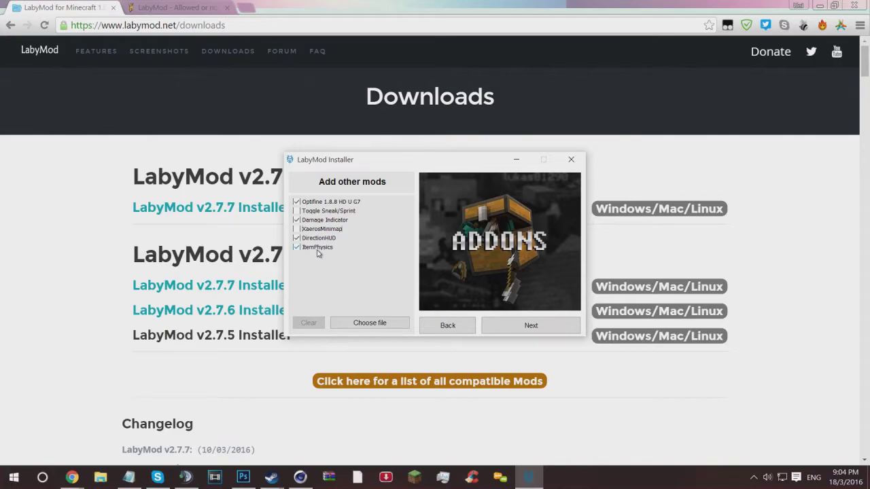
{"action": "left_click", "coordinate": [525, 326]}
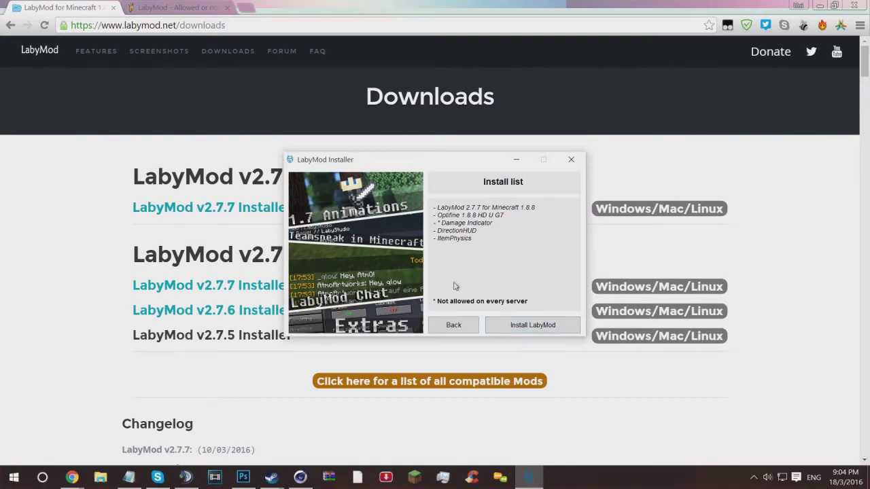
- Check the install list's note about mods not allowed on every server and install LabyMod with the chosen mods
{"action": "left_click_drag", "start_coordinate": [435, 303], "coordinate": [534, 302]}
{"action": "left_click", "coordinate": [534, 302]}
{"action": "left_click_drag", "start_coordinate": [495, 226], "coordinate": [428, 226]}
{"action": "left_click", "coordinate": [500, 227]}
{"action": "left_click", "coordinate": [511, 324]}
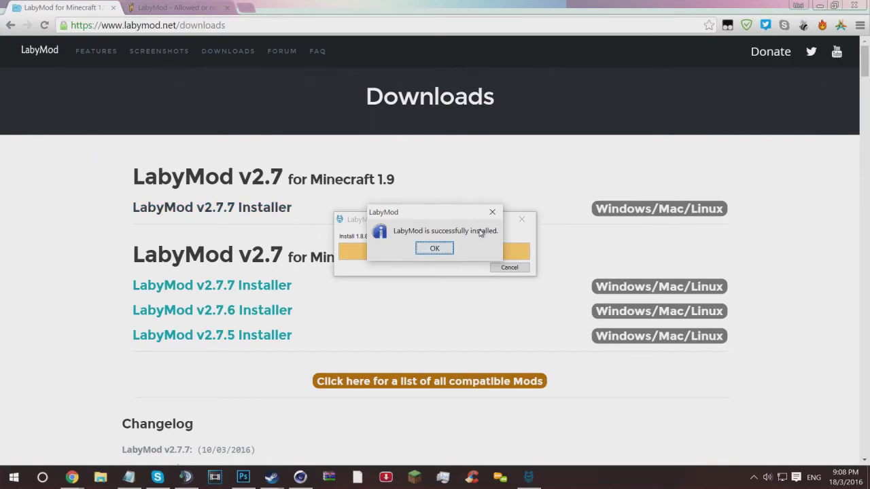
{"action": "left_click", "coordinate": [441, 249]}
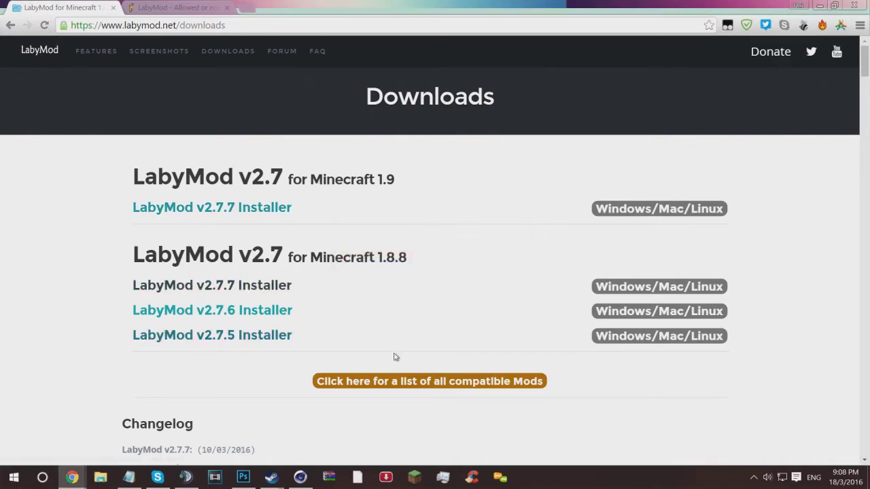
- Open the Minecraft Launcher
{"action": "left_click", "coordinate": [421, 482]}
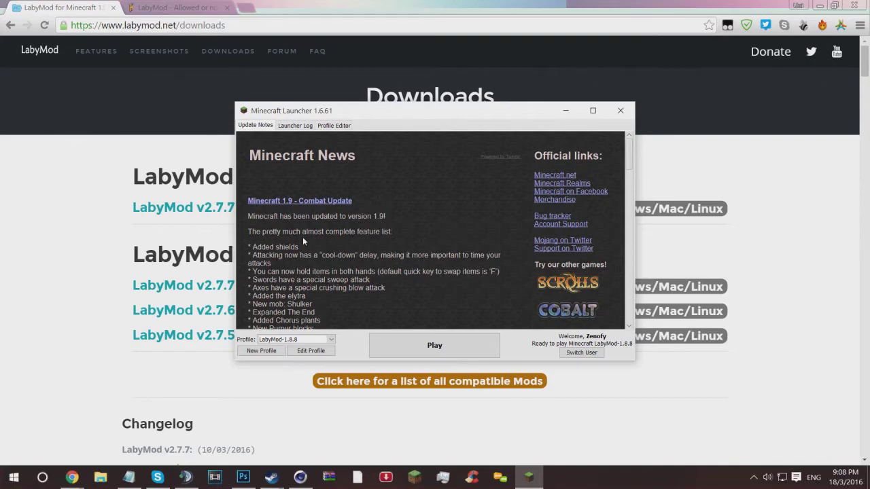
- Choose the LabyMod profile, listed just above LabyMod-1.8.8, as the active launcher profile
{"action": "left_click", "coordinate": [310, 340]}
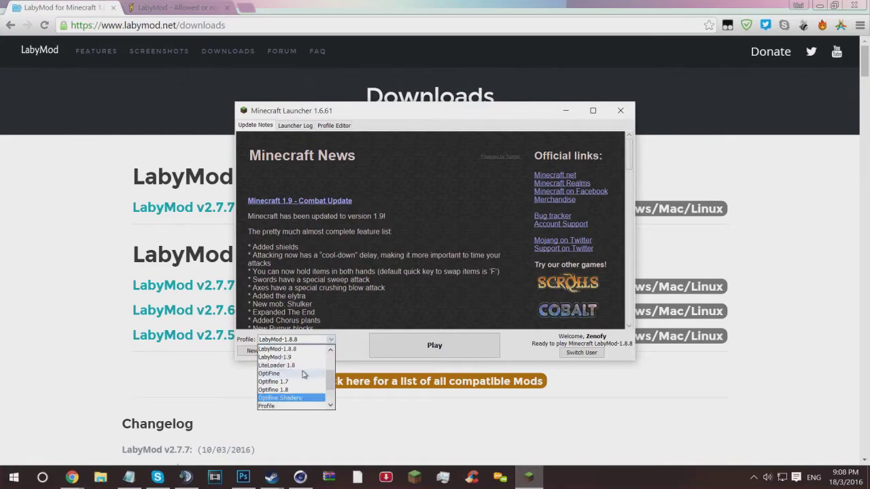
{"action": "scroll", "coordinate": [303, 376], "scroll_direction": "up", "scroll_amount": 2}
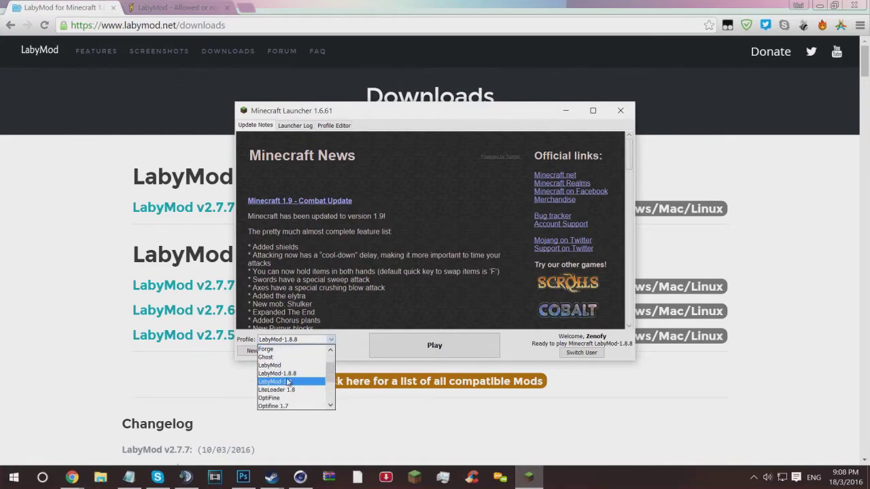
{"action": "left_click", "coordinate": [299, 375]}
{"action": "left_click", "coordinate": [329, 339]}
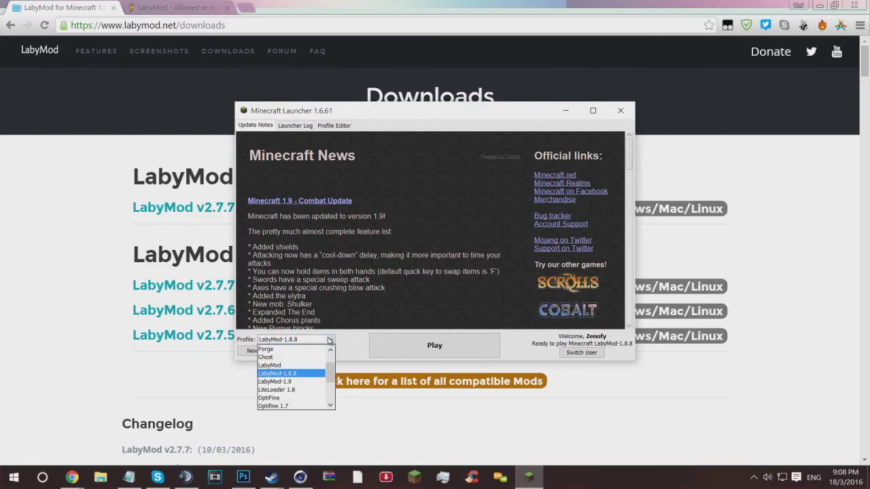
{"action": "left_click", "coordinate": [296, 365]}
- Edit the LabyMod profile to use version release LabyMod-1.8.8 and save it
{"action": "left_click", "coordinate": [317, 354]}
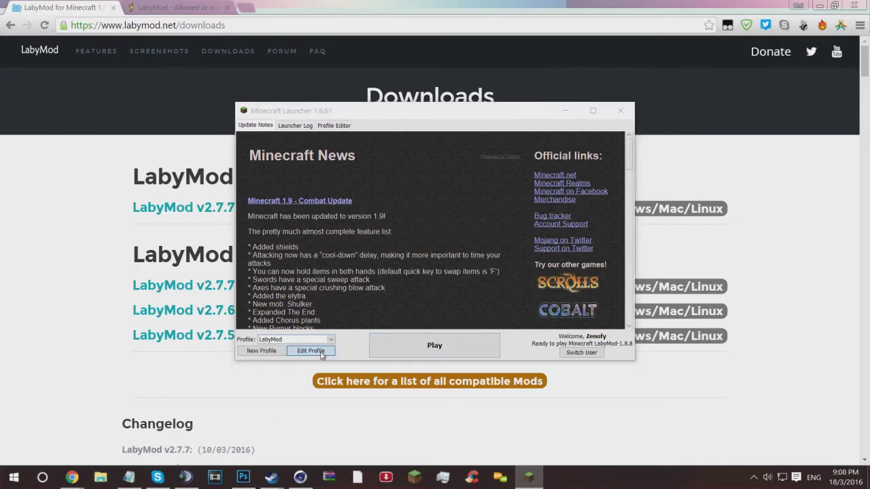
{"action": "left_click", "coordinate": [350, 275]}
{"action": "left_click", "coordinate": [344, 281]}
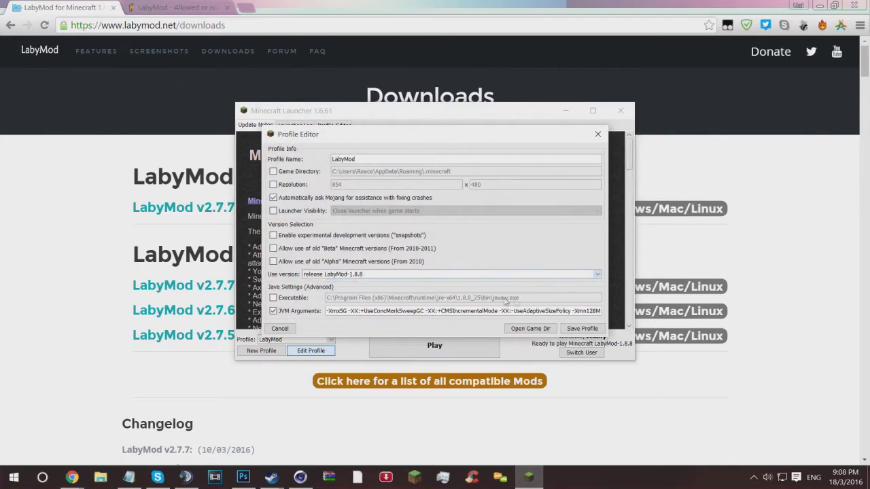
{"action": "left_click", "coordinate": [589, 330]}
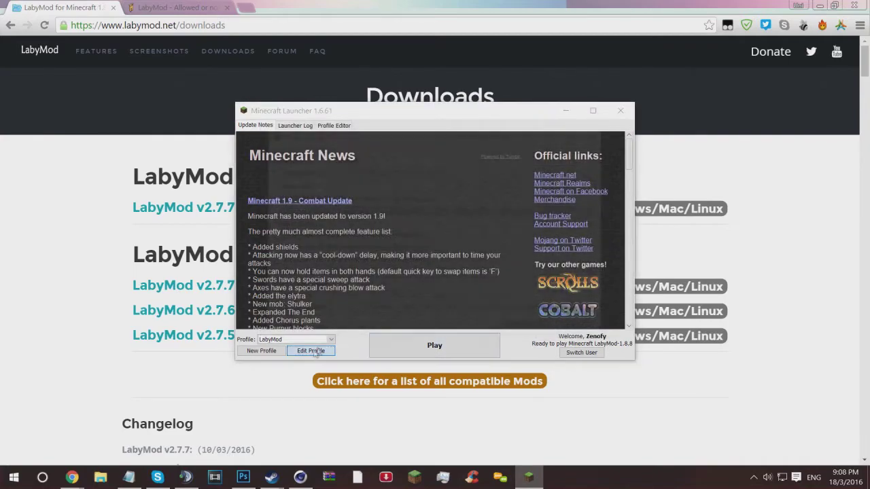
- Set the maximum memory in the LabyMod profile's JVM arguments to -Xmx5G and save the profile
{"action": "left_click", "coordinate": [317, 353]}
{"action": "left_click_drag", "start_coordinate": [328, 312], "coordinate": [869, 351]}
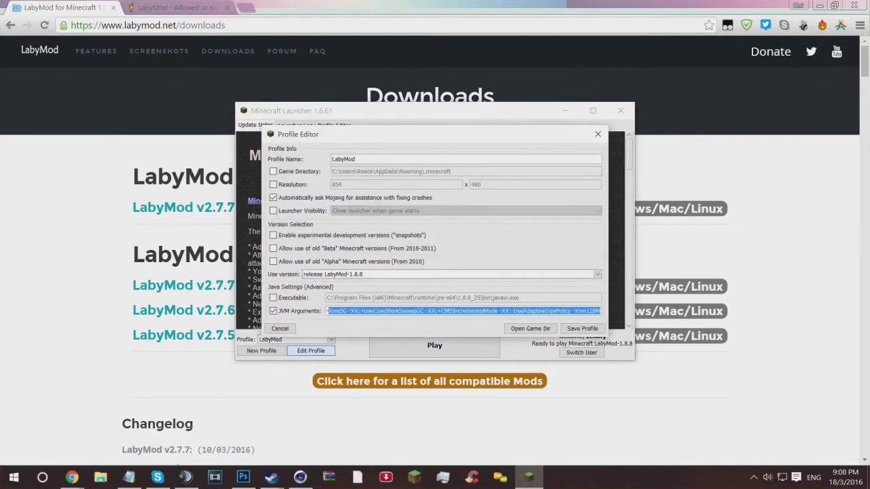
{"action": "left_click", "coordinate": [666, 307]}
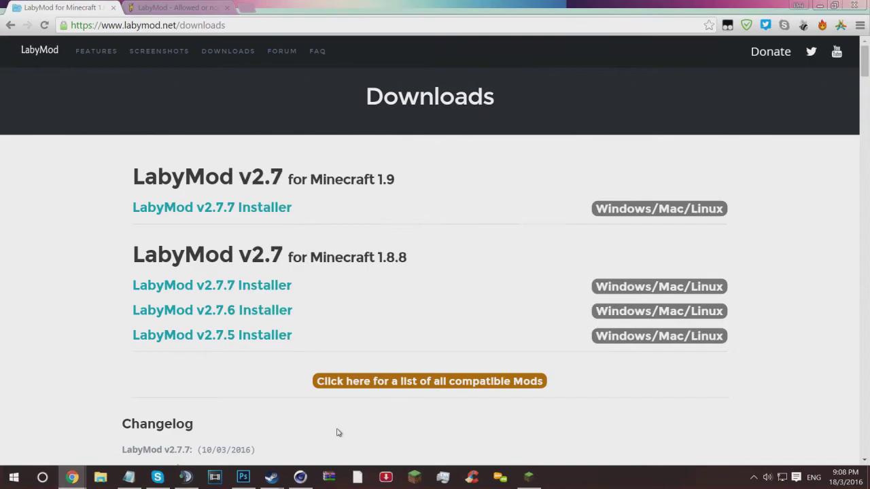
{"action": "left_click", "coordinate": [527, 477]}
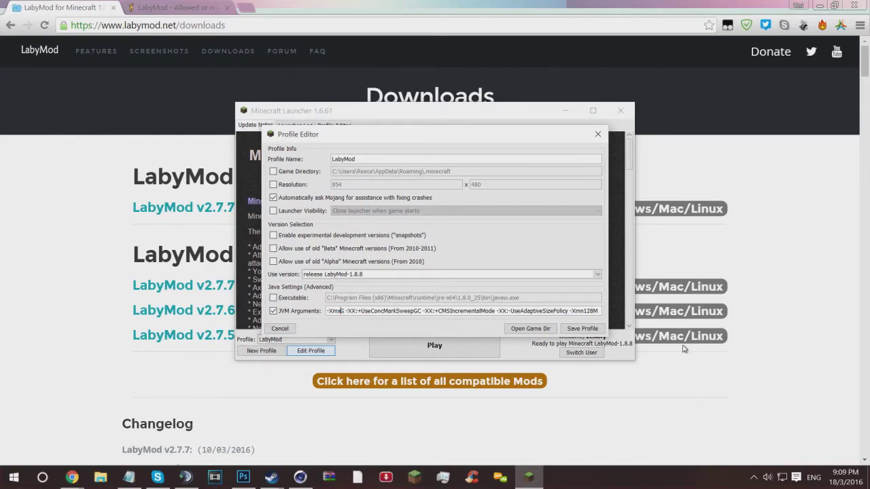
{"action": "type", "text": "4"}
{"action": "key", "text": "BackSpace"}
{"action": "type", "text": "6"}
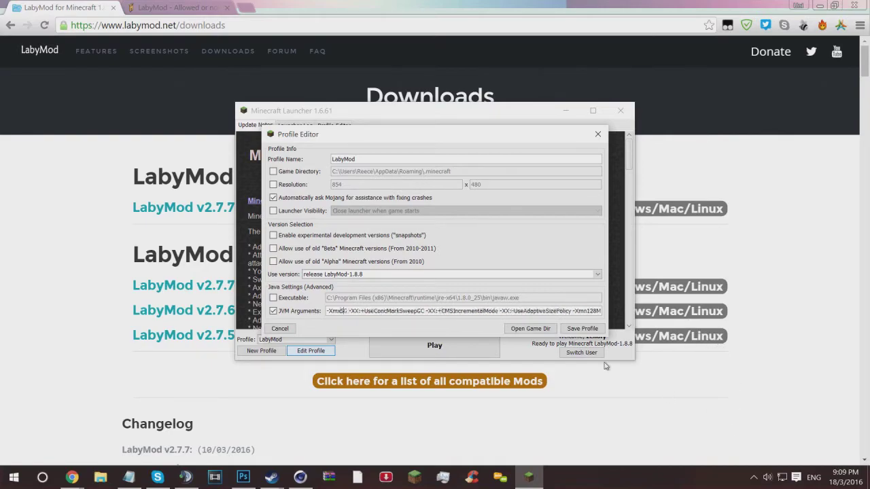
{"action": "left_click", "coordinate": [581, 329]}
- Start the game with the LabyMod profile and join the Hypixel server from the multiplayer server list
{"action": "left_click", "coordinate": [462, 348]}
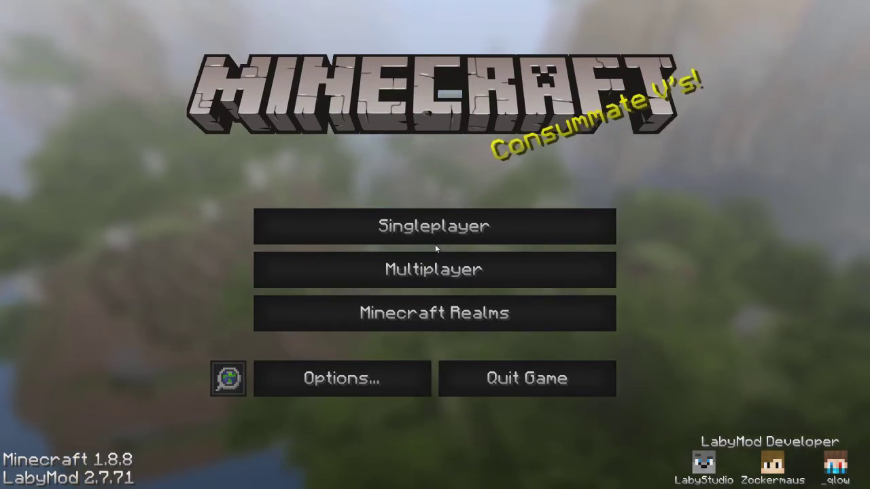
{"action": "left_click", "coordinate": [438, 283]}
{"action": "left_click", "coordinate": [428, 293]}
{"action": "scroll", "coordinate": [408, 225], "scroll_direction": "down", "scroll_amount": 6}
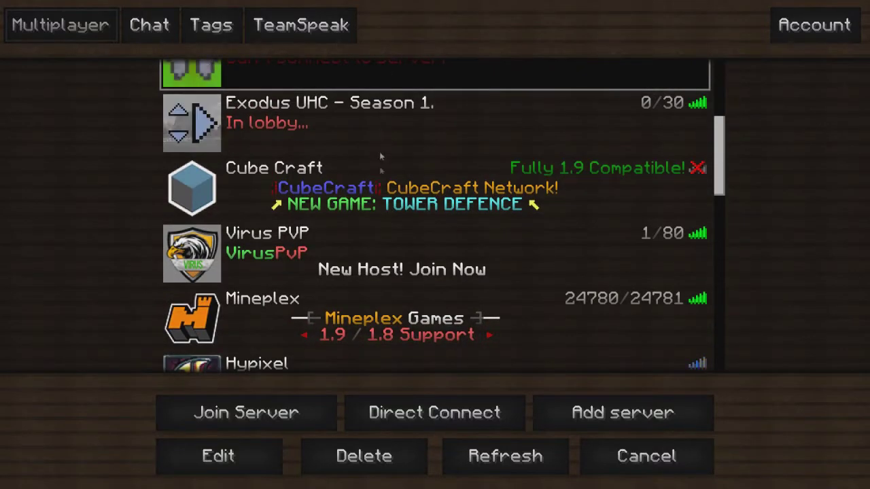
{"action": "left_click", "coordinate": [329, 325]}
{"action": "scroll", "coordinate": [328, 226], "scroll_direction": "down", "scroll_amount": 3}
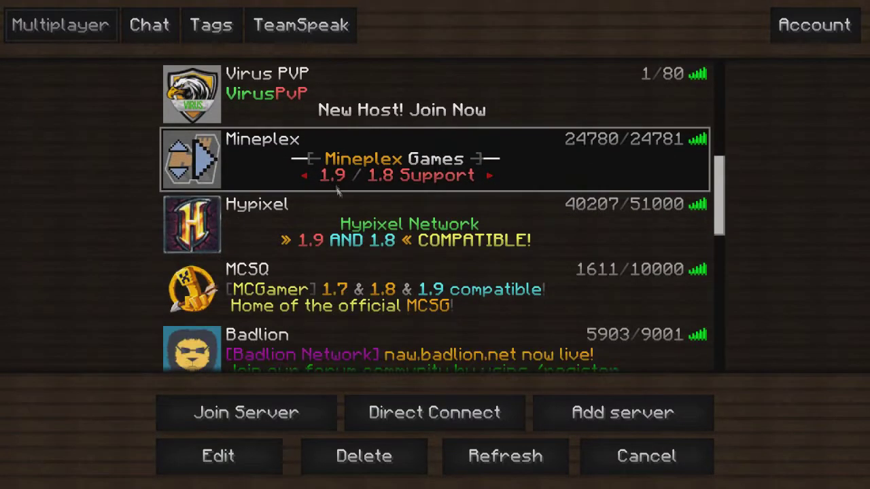
{"action": "left_click", "coordinate": [328, 226]}
{"action": "left_click", "coordinate": [261, 407]}
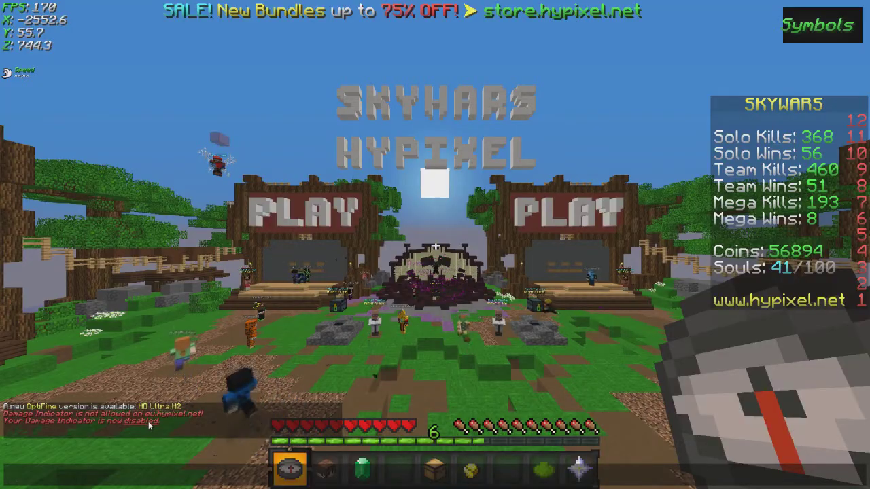
- Examine the DamageIndicator mod's status, layout and scale in the in-game mod settings and return to the game
{"action": "key", "text": "Escape"}
{"action": "key", "text": "4"}
{"action": "key", "text": "Escape"}
{"action": "left_click", "coordinate": [359, 282]}
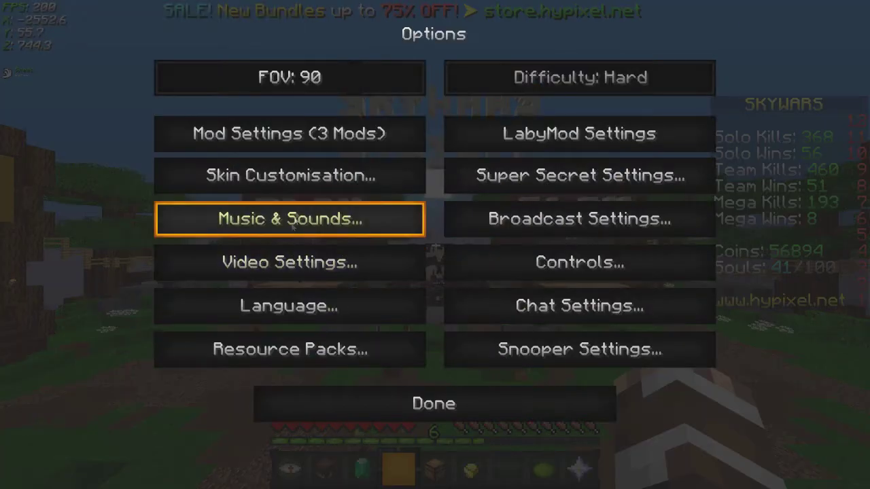
{"action": "left_click", "coordinate": [322, 142]}
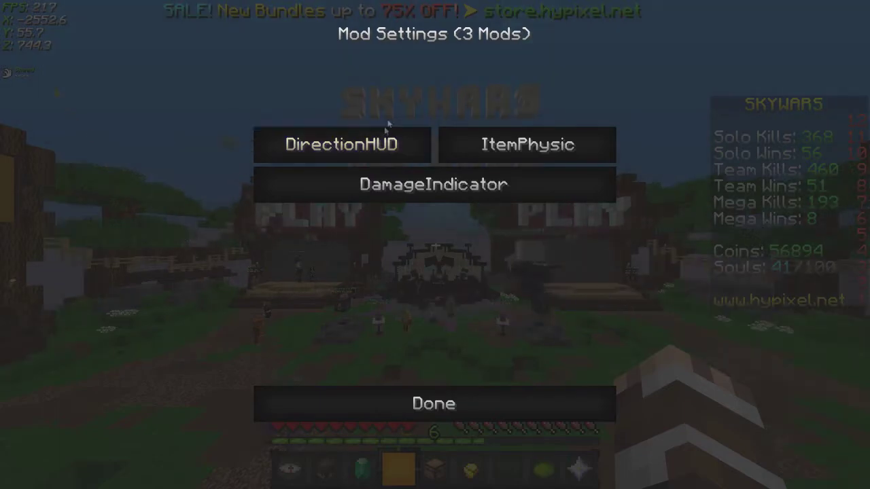
{"action": "left_click", "coordinate": [393, 182]}
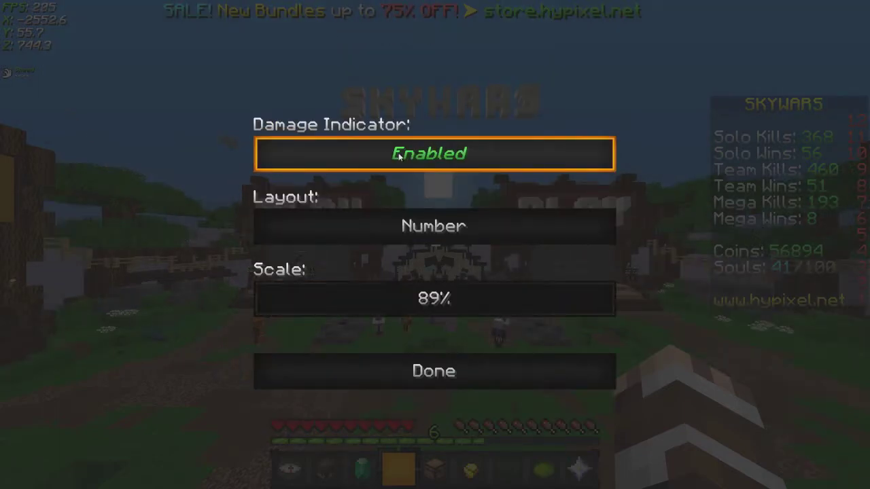
{"action": "key", "text": "Escape"}
{"action": "key", "text": "Escape"}
{"action": "key", "text": "Escape"}
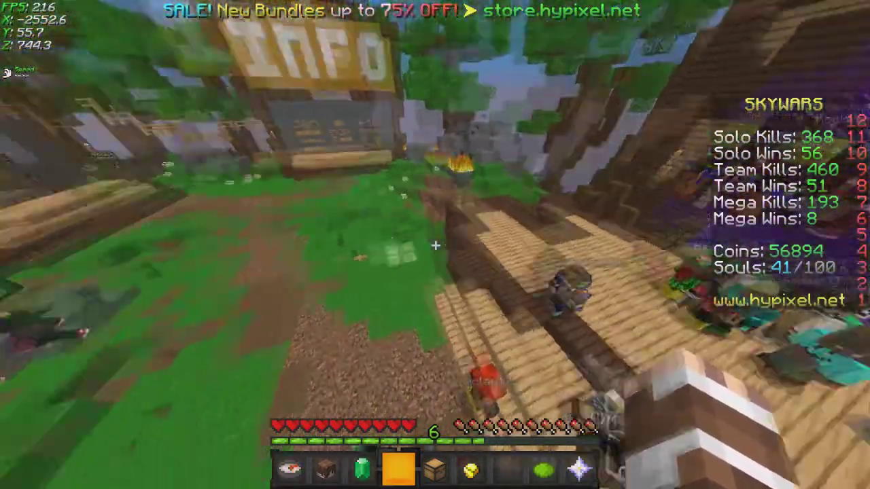
- Review the DirectionHUD, ItemPhysic and DamageIndicator entries in the mod settings while moving around the SkyWars lobby
{"action": "key", "text": "Escape"}
{"action": "left_click", "coordinate": [392, 279]}
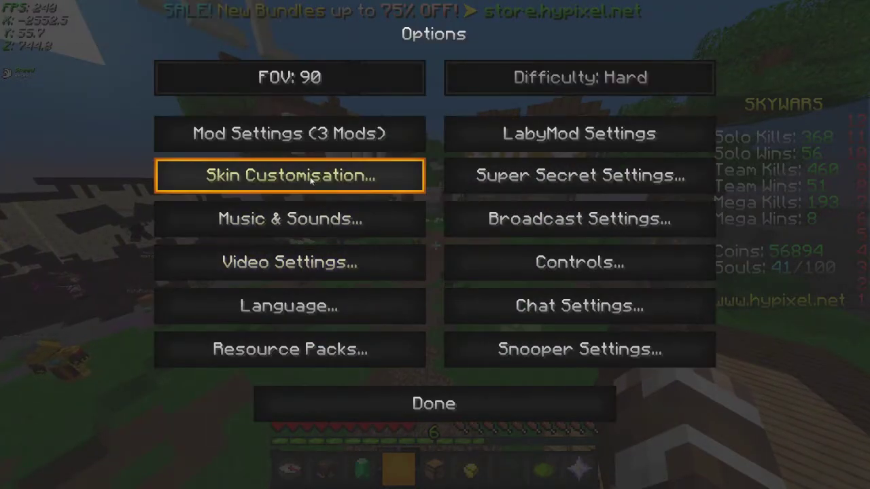
{"action": "left_click", "coordinate": [407, 139]}
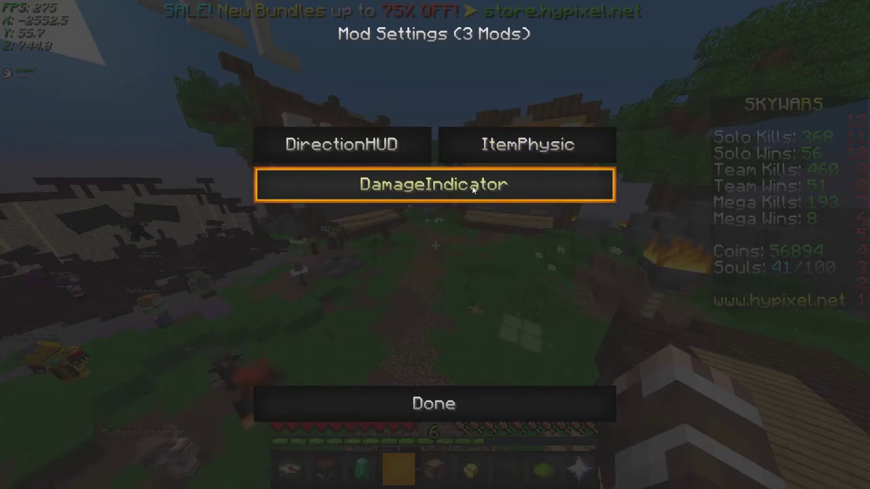
{"action": "key", "text": "Escape"}
{"action": "key", "text": "Escape"}
{"action": "key", "text": "w"}
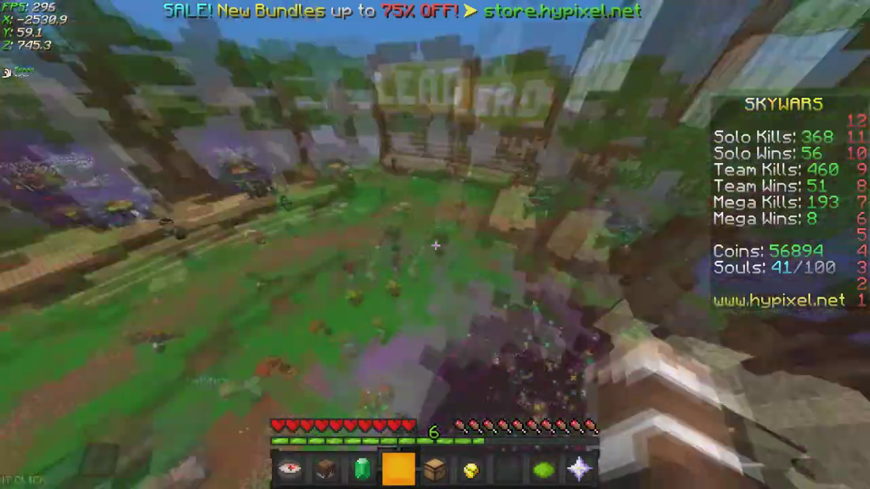
{"action": "key", "text": "Escape"}
{"action": "left_click", "coordinate": [401, 272]}
{"action": "left_click", "coordinate": [353, 139]}
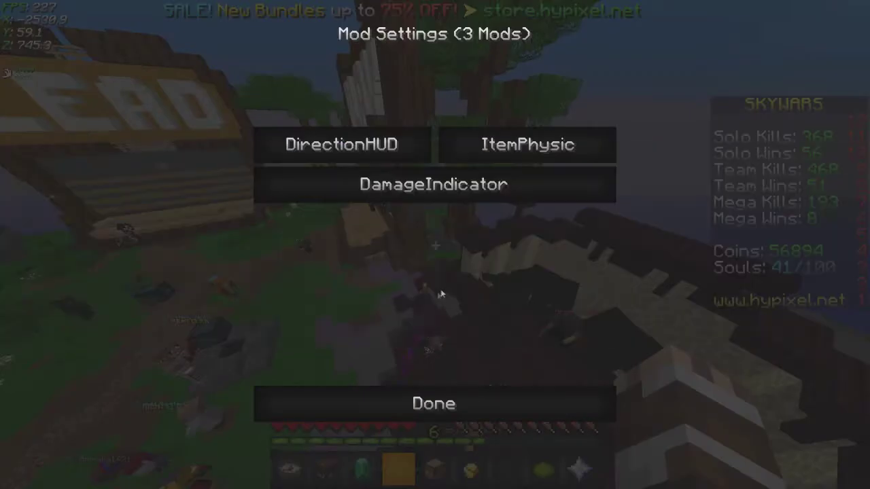
{"action": "key", "text": "Escape"}
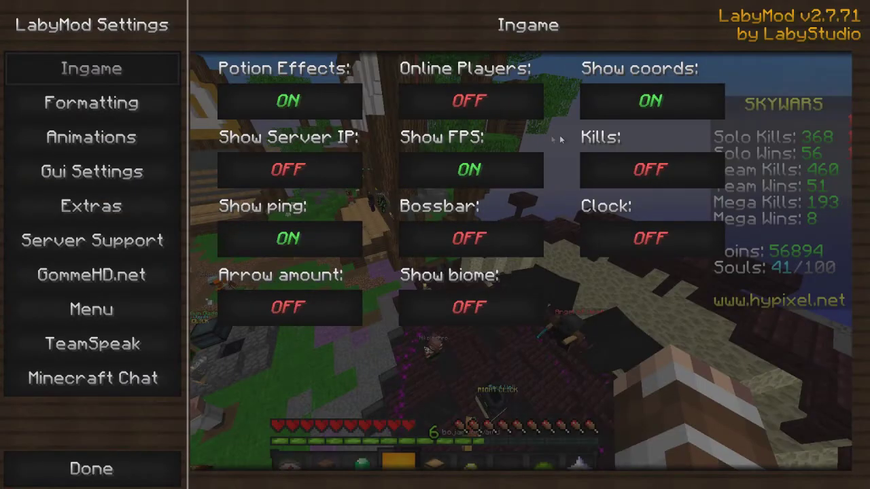
- Look through the Formatting, Animations and Gui Settings categories of the LabyMod settings
{"action": "left_click", "coordinate": [28, 101]}
{"action": "left_click", "coordinate": [70, 138]}
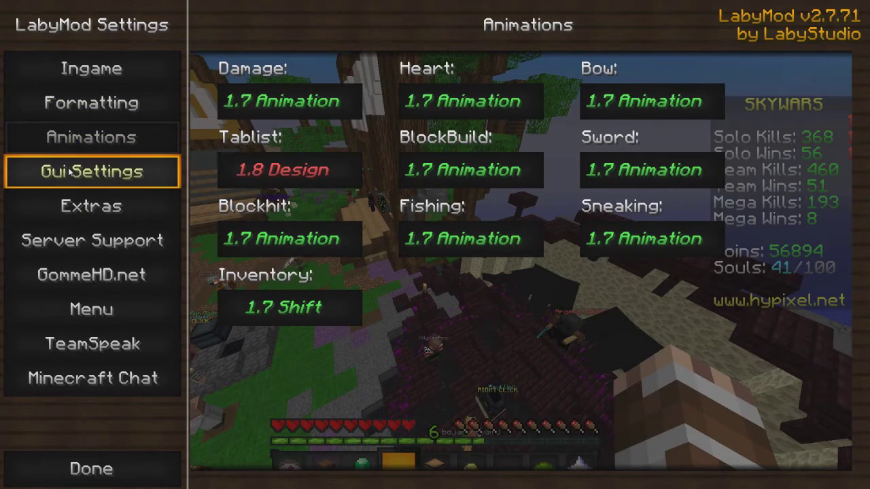
{"action": "left_click", "coordinate": [89, 171]}
{"action": "left_click", "coordinate": [95, 141]}
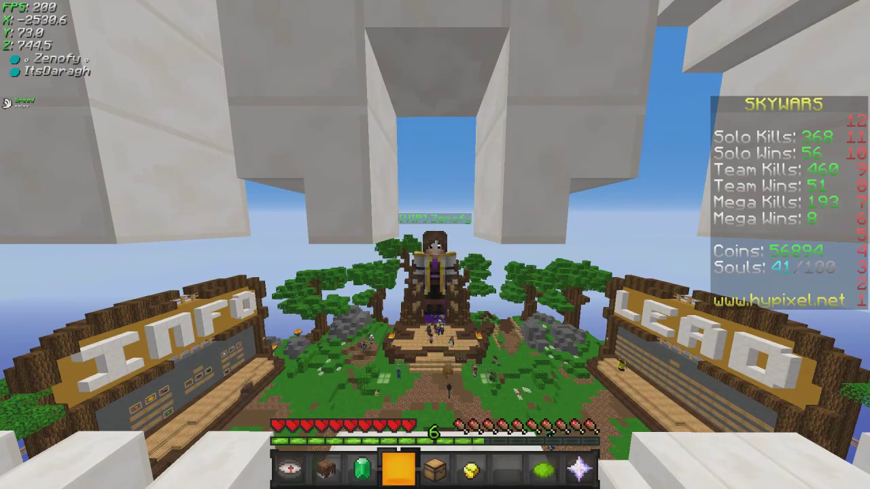
{"action": "key", "text": "w"}
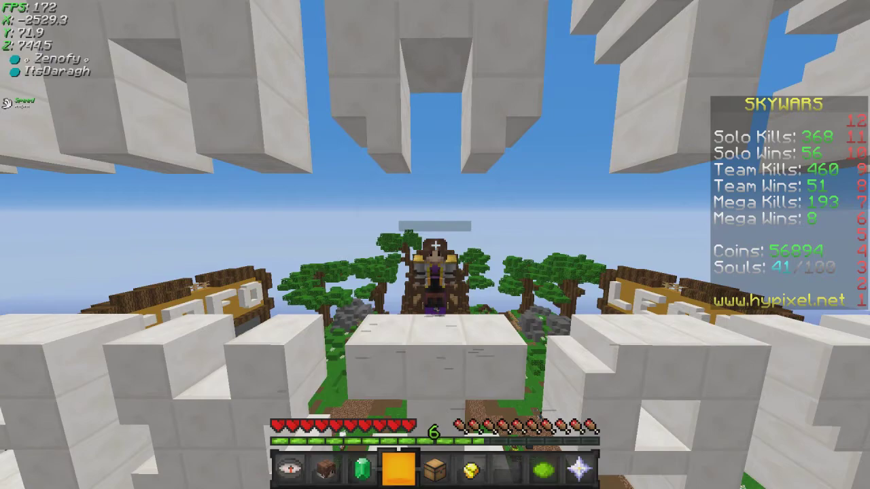
{"action": "key", "text": "space"}
{"action": "key", "text": "space"}
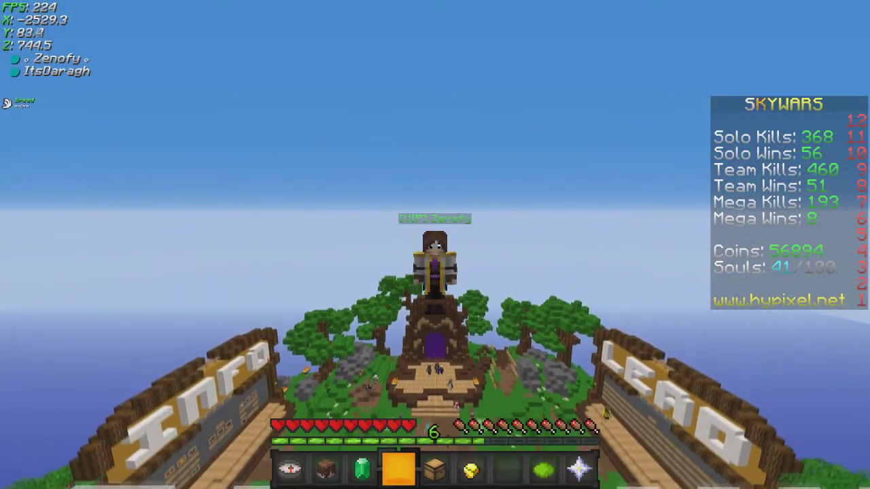
{"action": "key", "text": "space"}
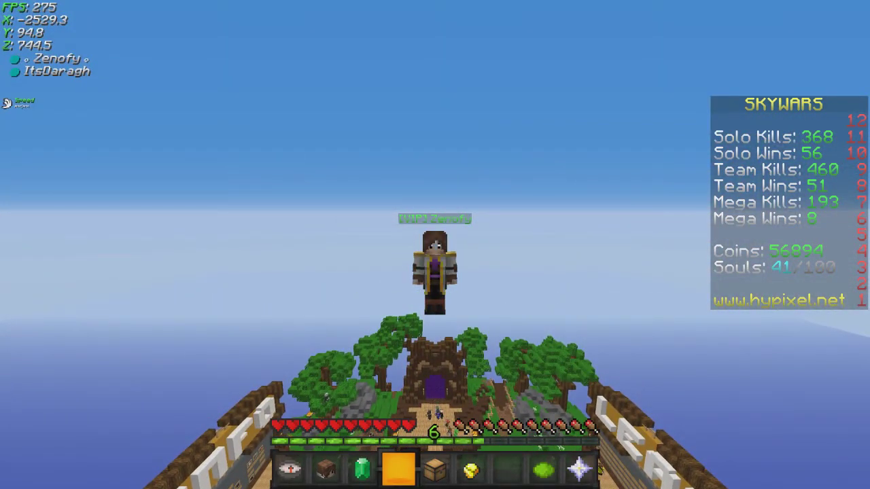